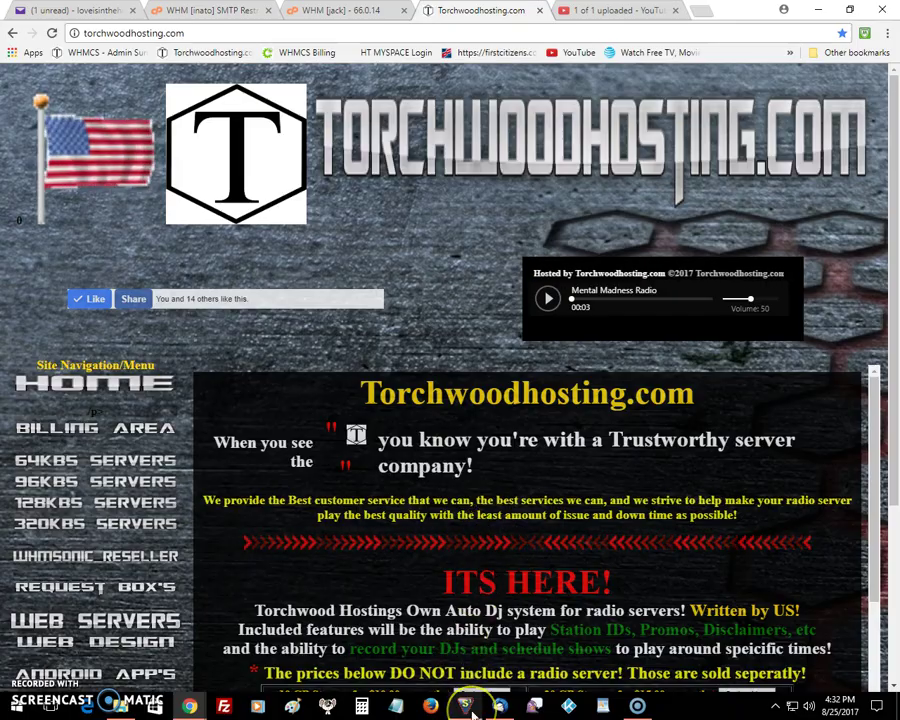
Bring up SAM Broadcaster, add a new encoder and choose the MP3 and mp3PRO plugin
mouse_move(472, 712)
click(468, 655)
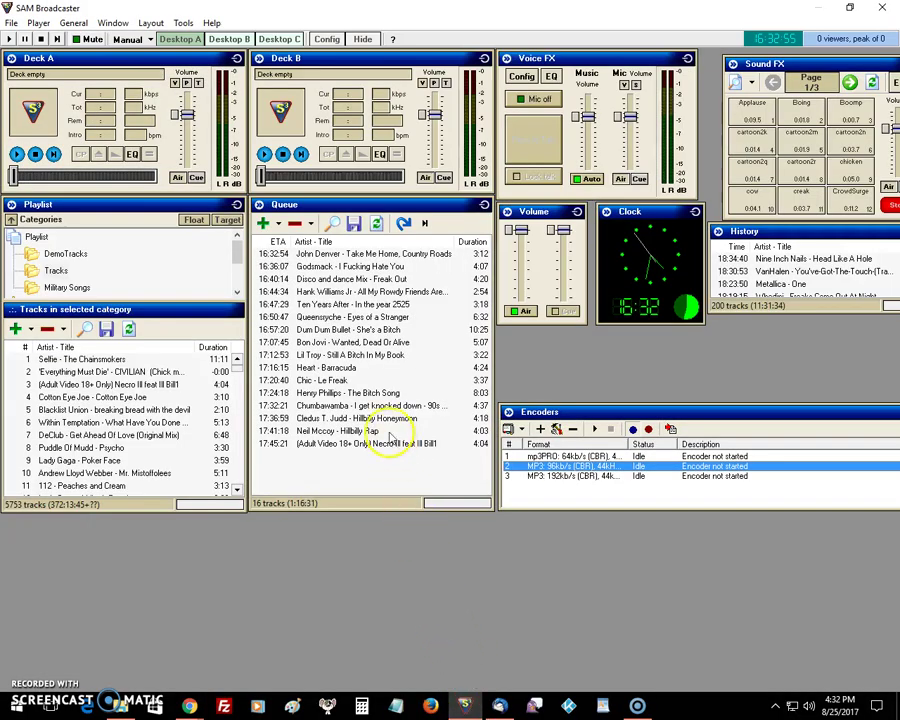
click(538, 429)
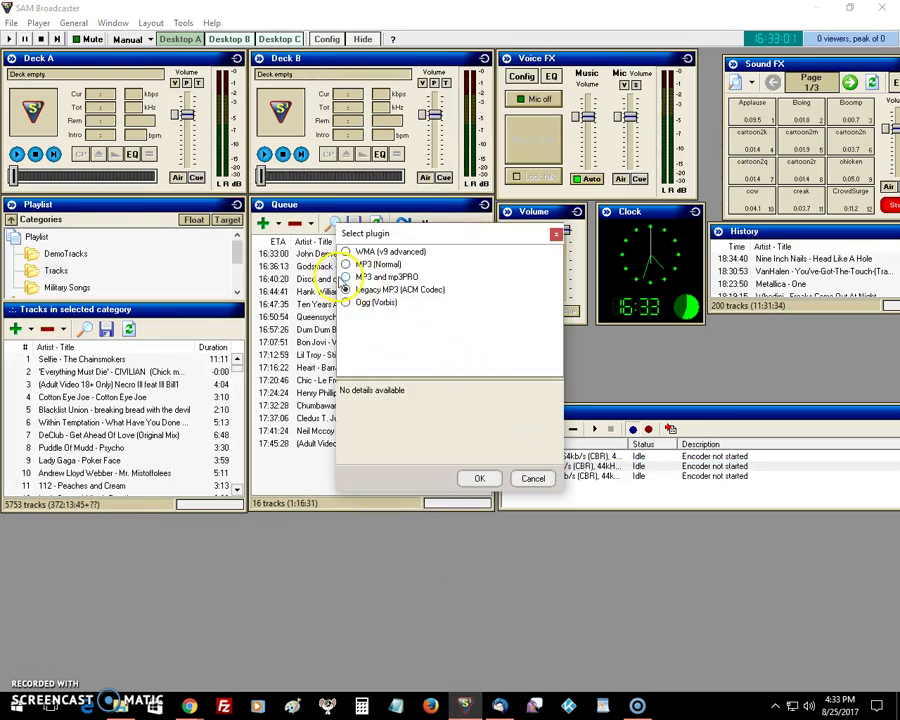
click(345, 278)
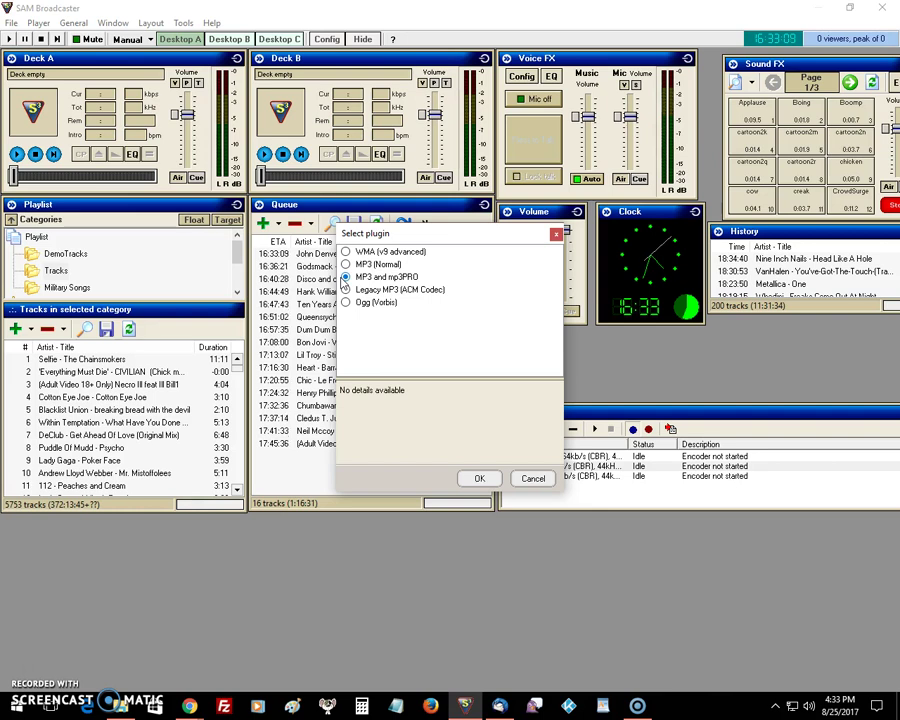
Confirm the plugin, keep Medium quality, and set the format to MP3 320 kb/s, 44.1 kHz, Stereo
click(479, 479)
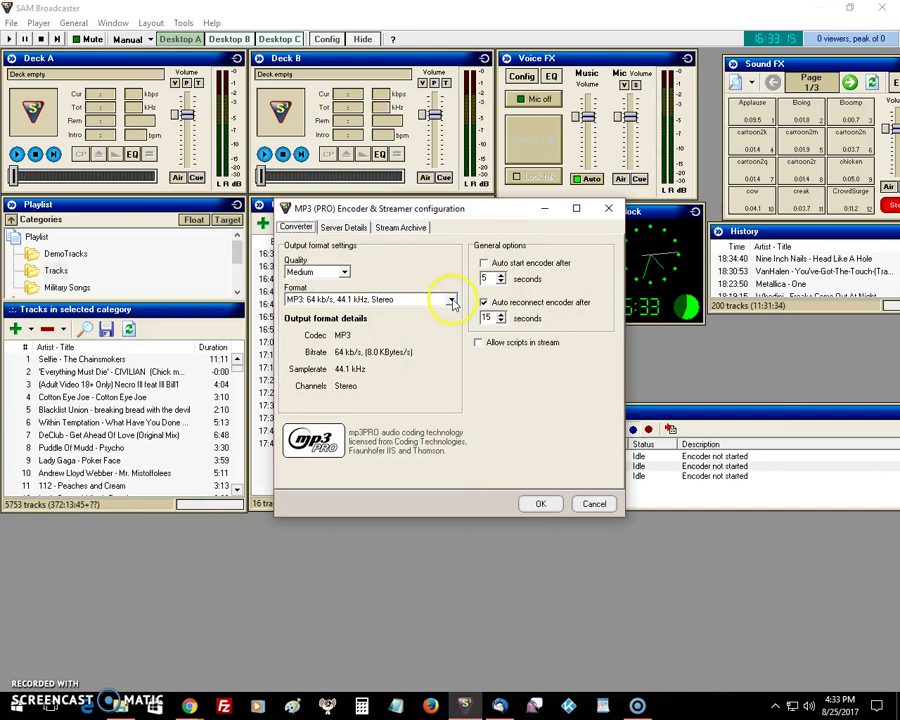
click(344, 272)
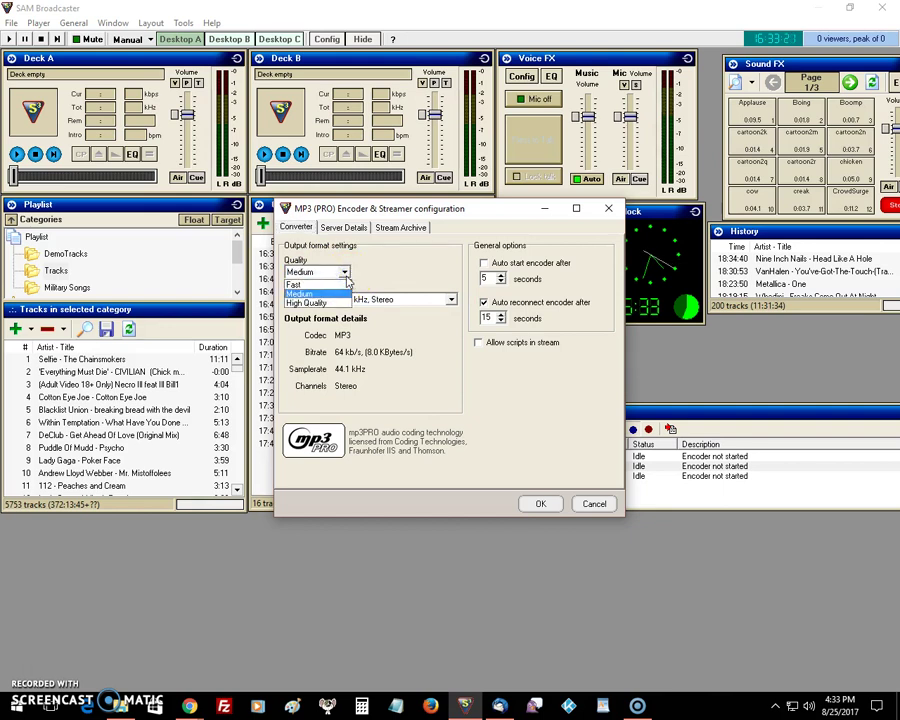
click(383, 266)
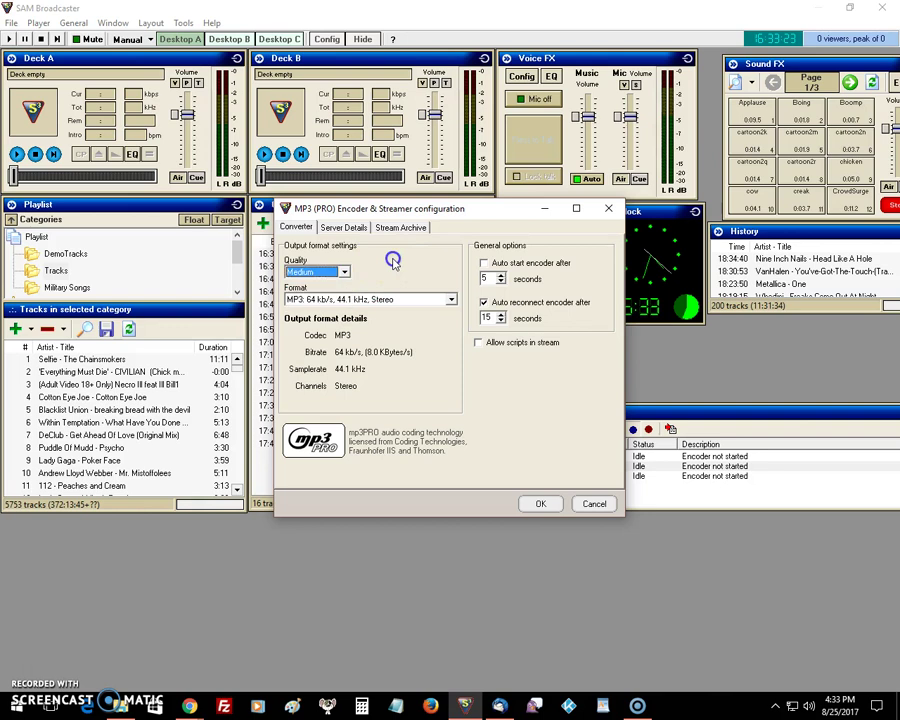
click(450, 300)
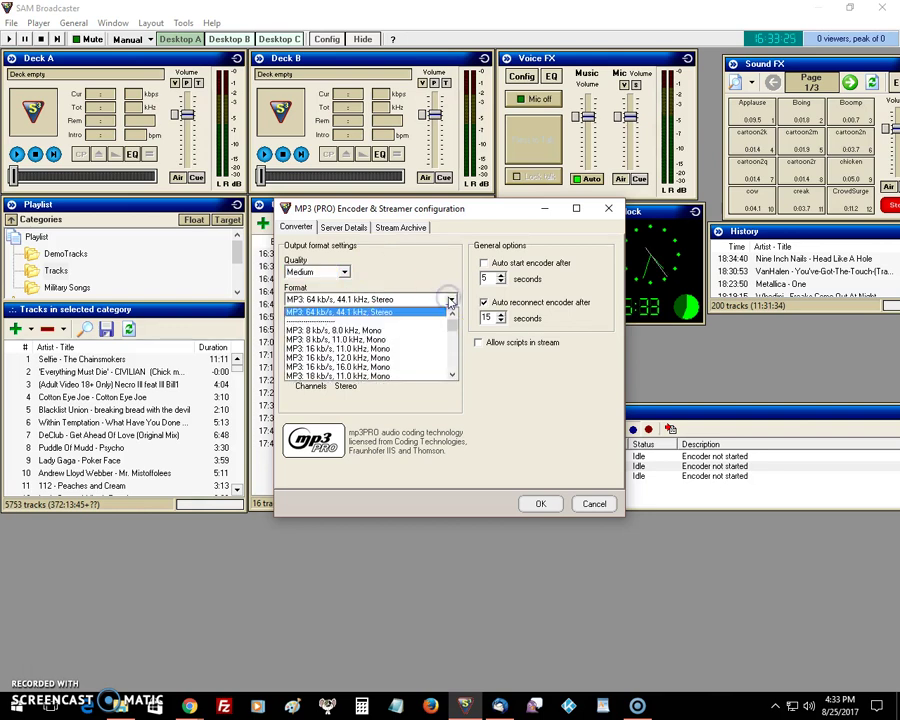
click(452, 376)
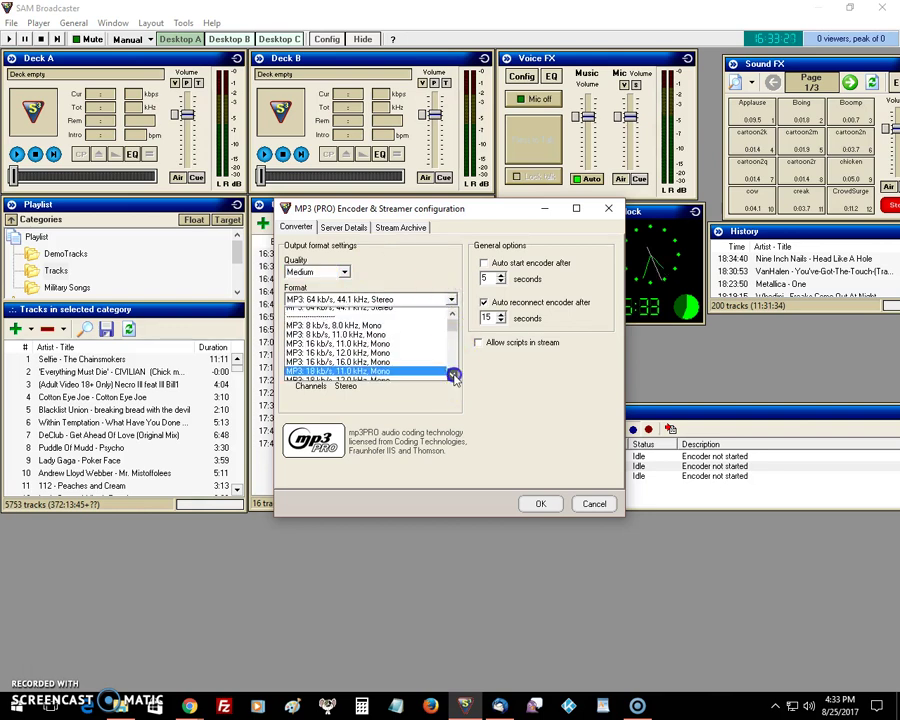
mouse_move(452, 376)
mouse_down()
mouse_move(446, 346)
mouse_move(454, 345)
mouse_move(454, 362)
mouse_up()
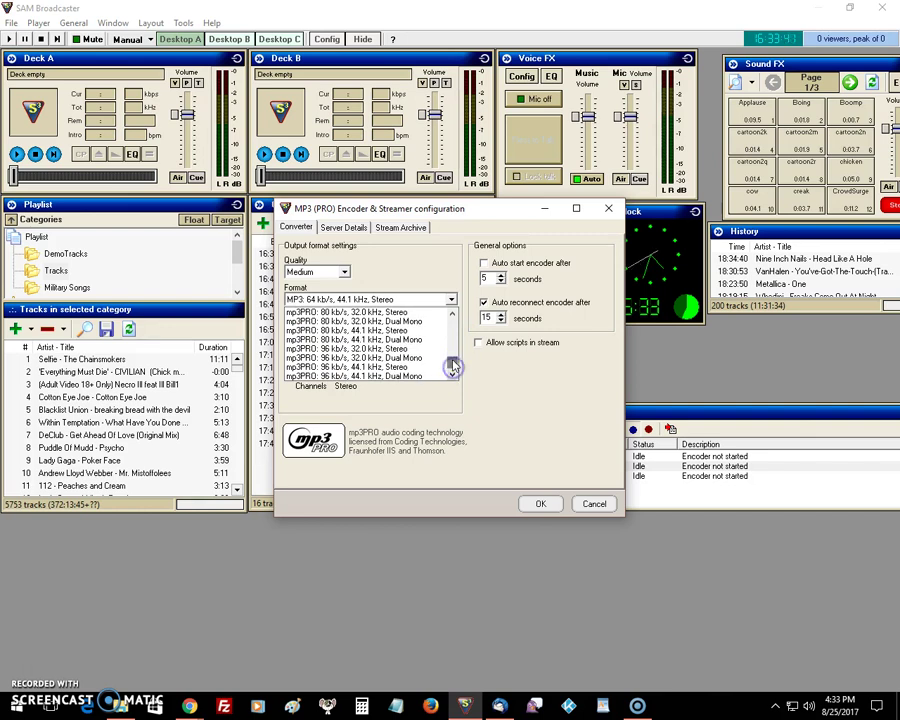
drag(452, 366, 443, 362)
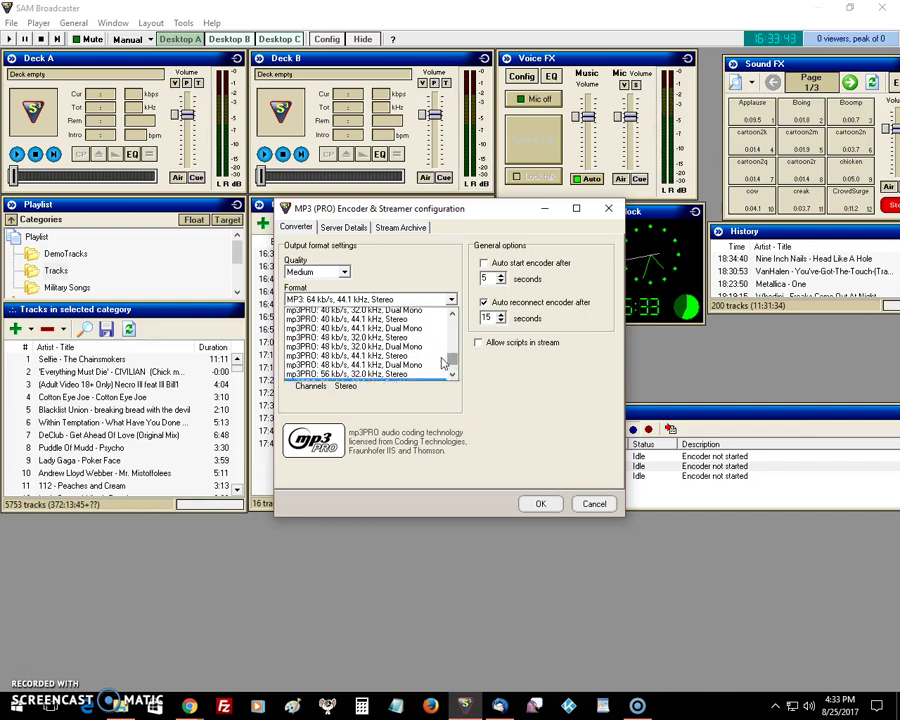
scroll(443, 362, up, 5)
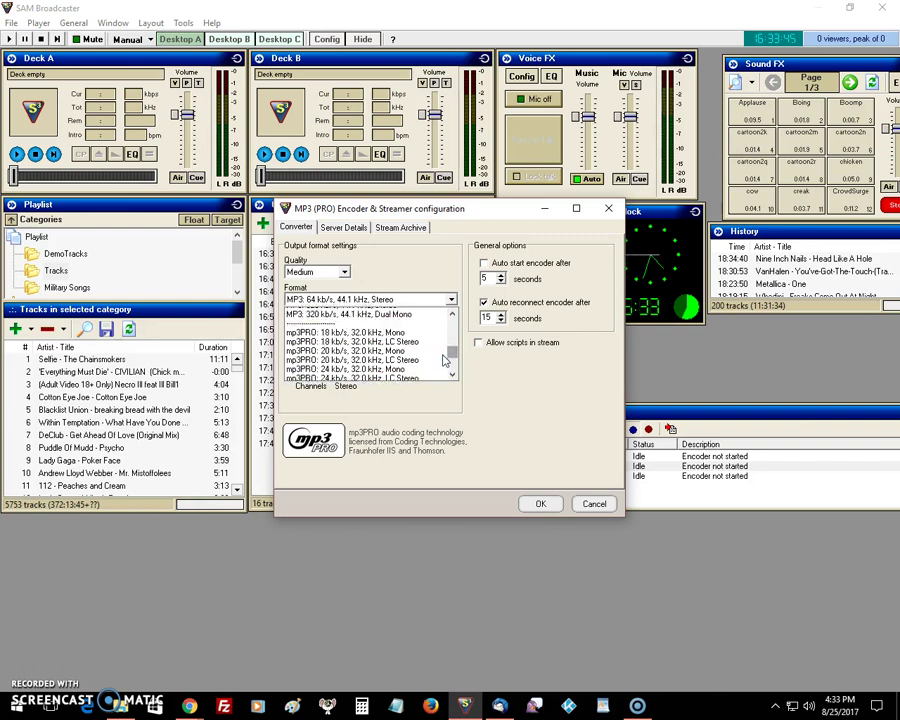
scroll(445, 360, up, 2)
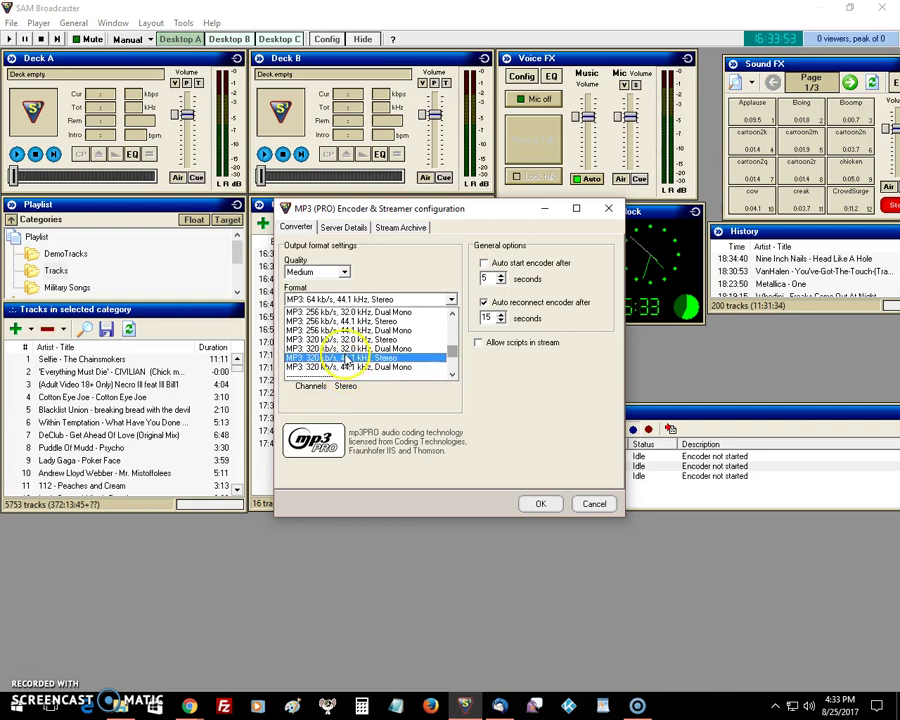
click(352, 359)
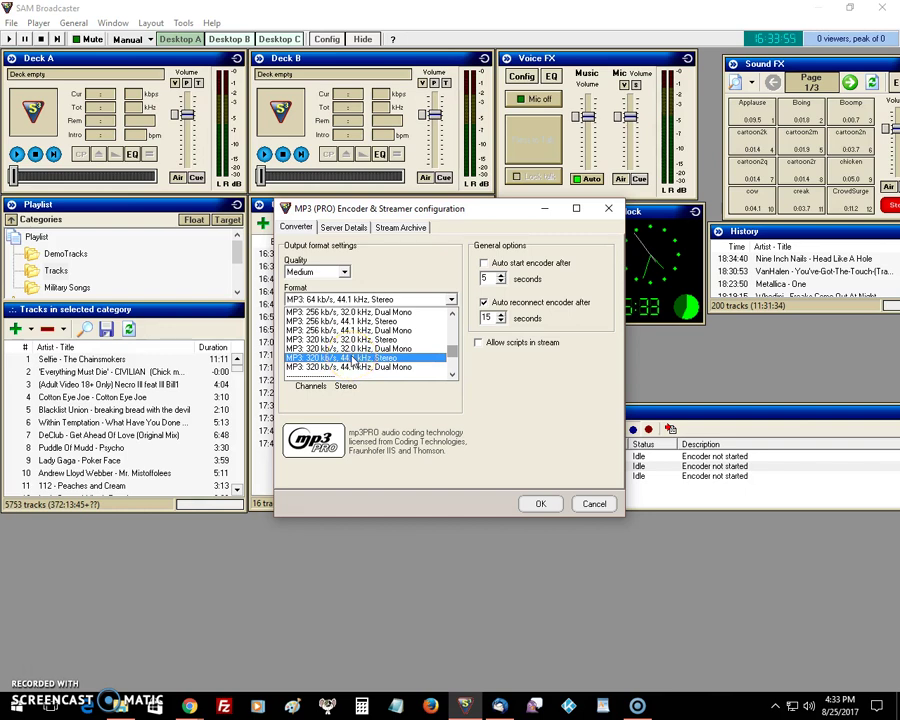
click(352, 359)
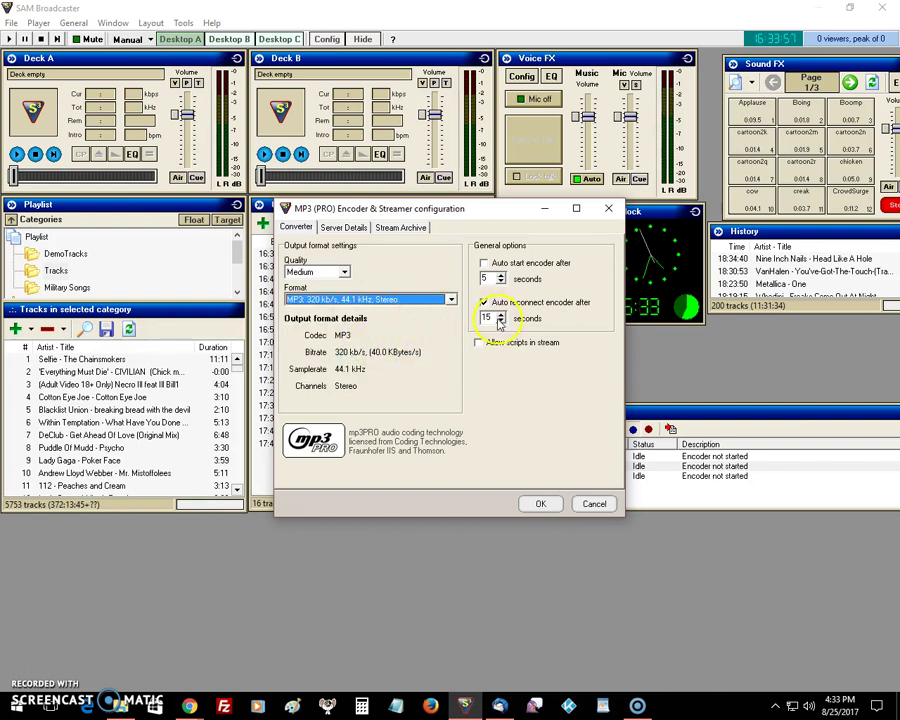
Allow scripts in the stream and embed ID3v2 tags automatically
click(479, 345)
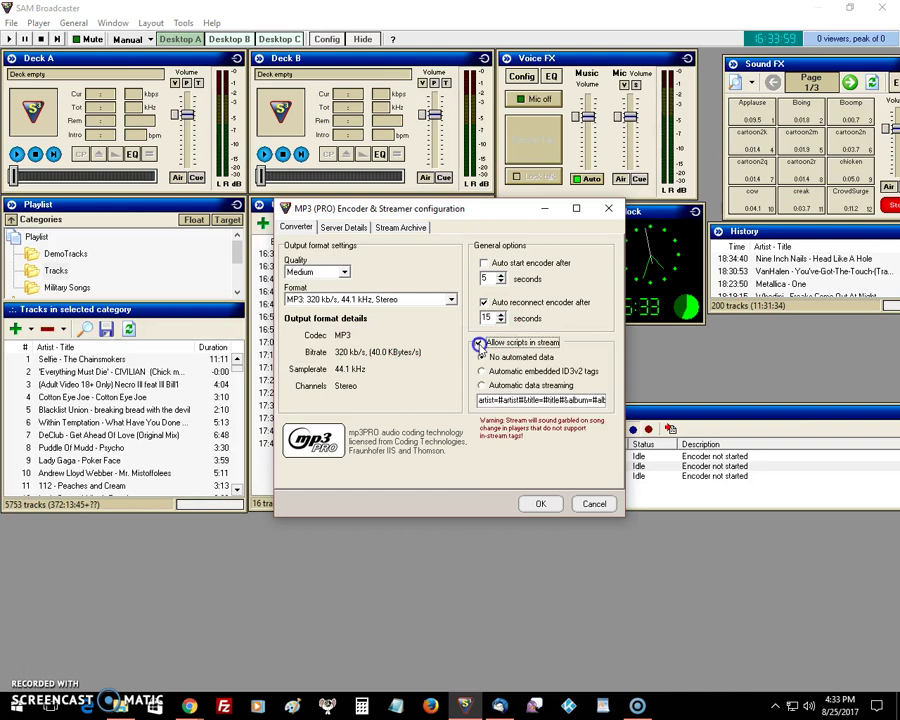
click(480, 375)
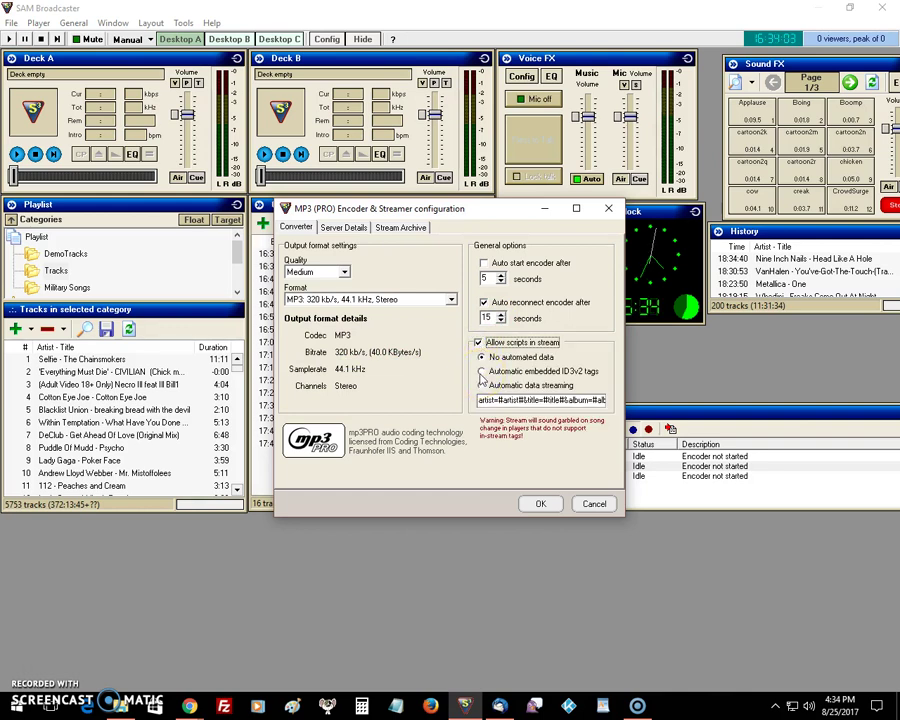
click(481, 372)
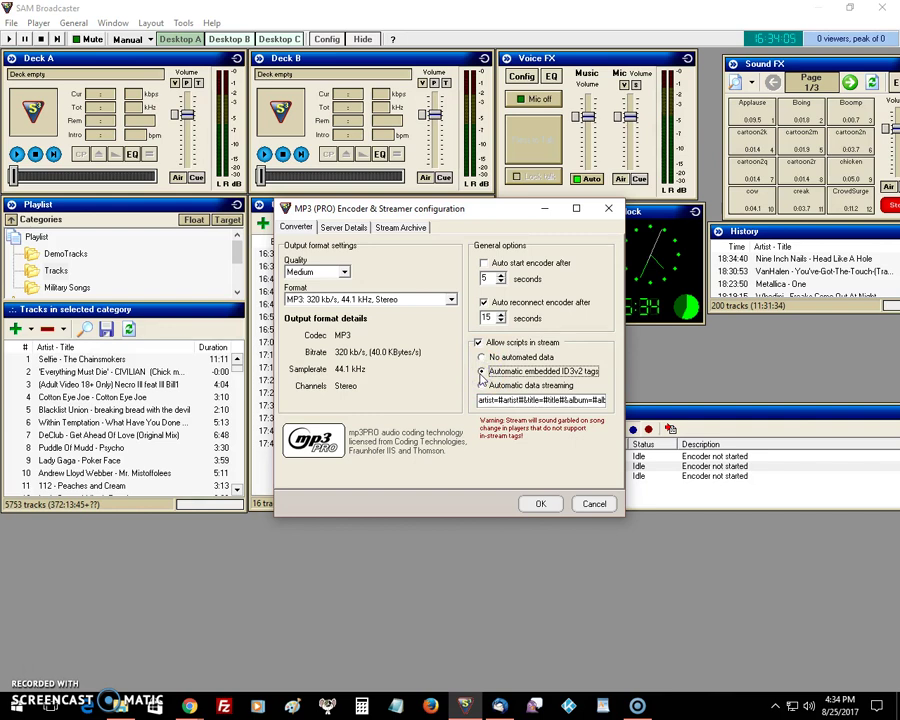
Set the ShoutCast server IP to 192.245.789.123 and the server port to 5380
click(340, 228)
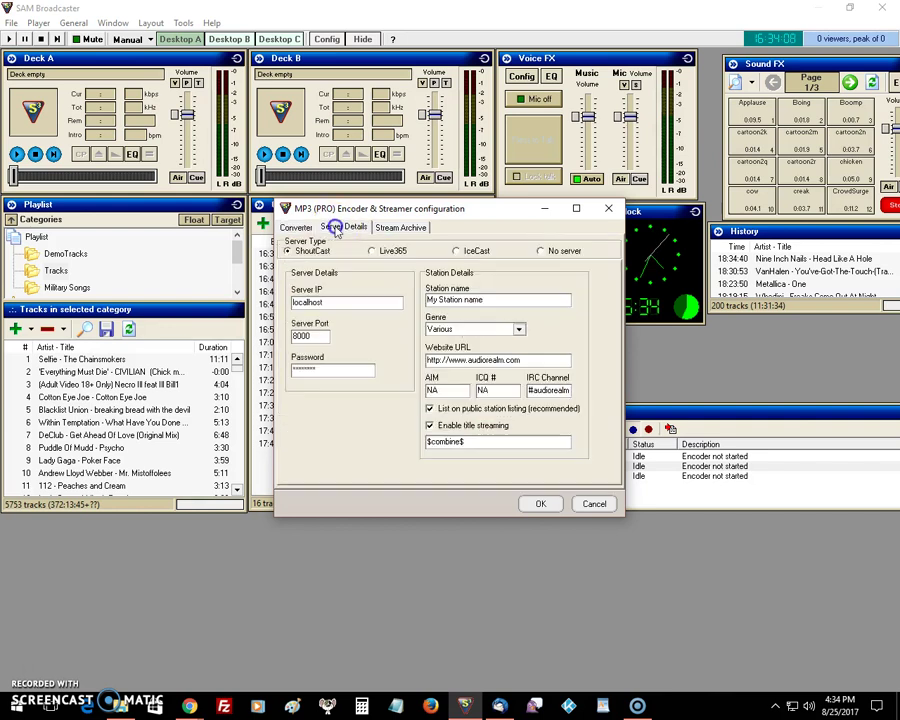
double_click(336, 298)
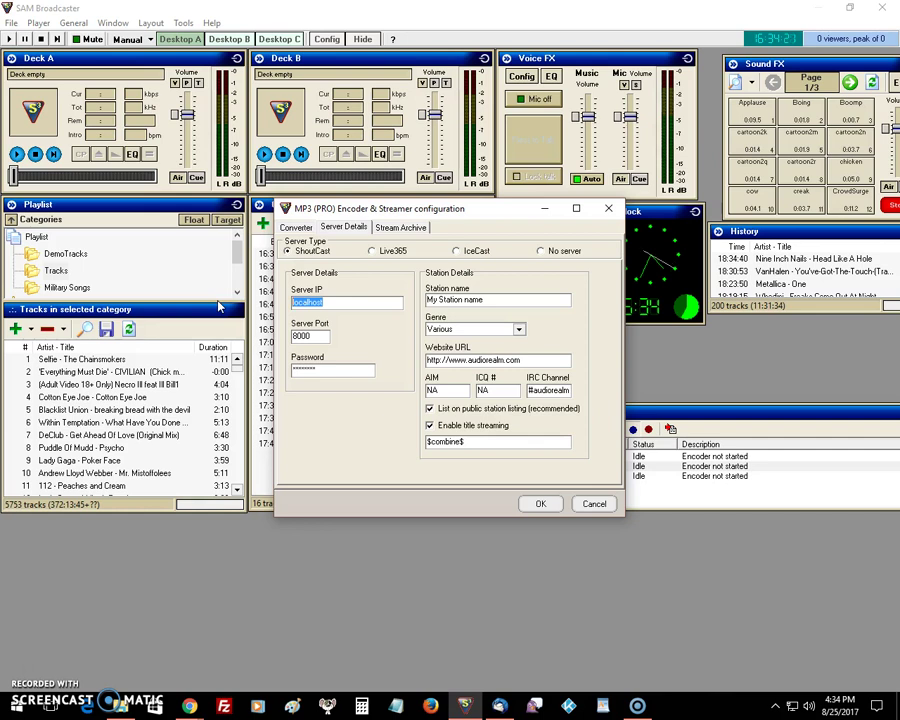
text(192.245.789.12)
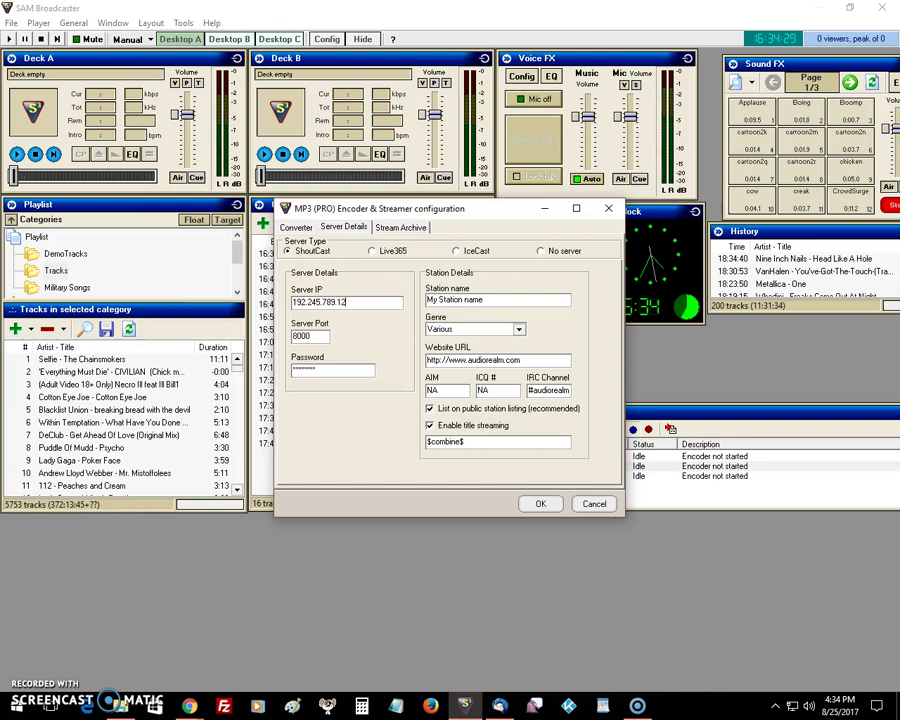
text(3)
click(310, 337)
drag(313, 345, 275, 345)
text(5380)
Replace the old server password with the new one
click(348, 370)
key(BackSpace)
key(BackSpace)
key(BackSpace)
key(BackSpace)
text(*******)
Replace the IRC channel name with NA
drag(506, 298, 381, 304)
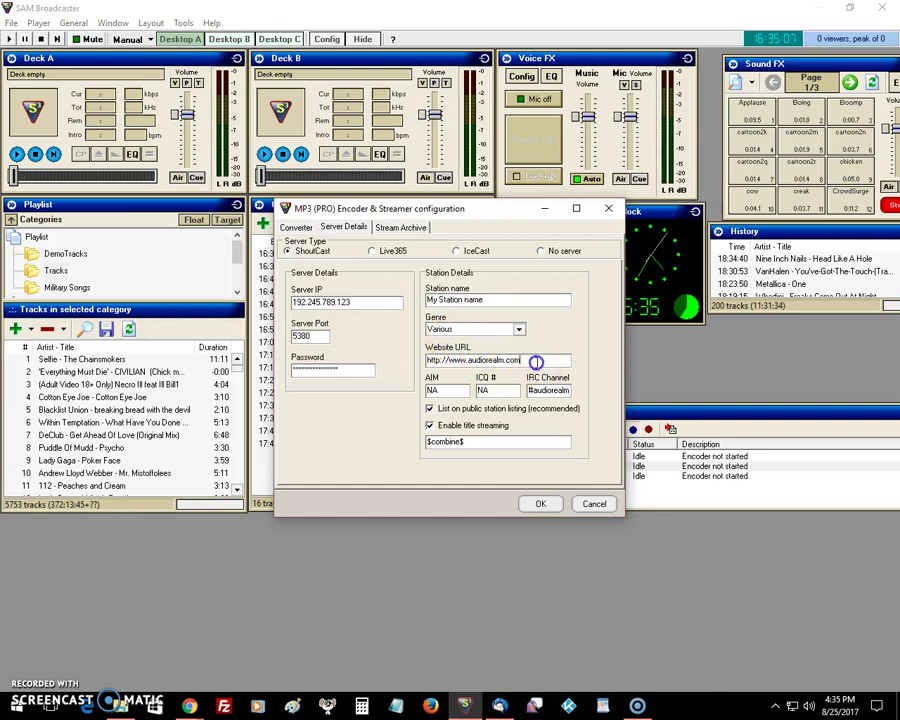
drag(532, 361, 398, 359)
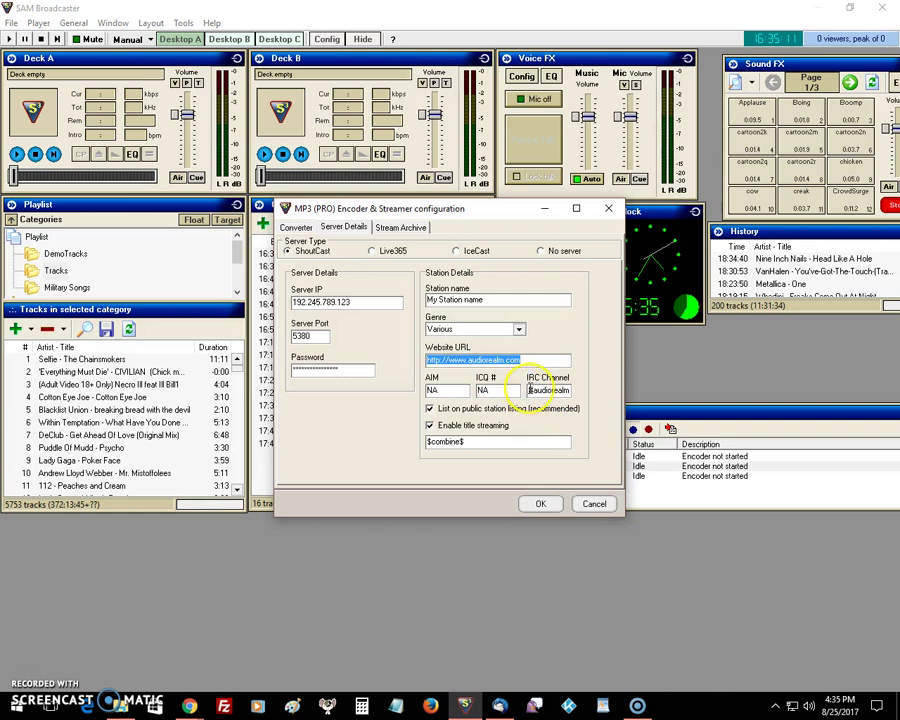
drag(530, 390, 586, 396)
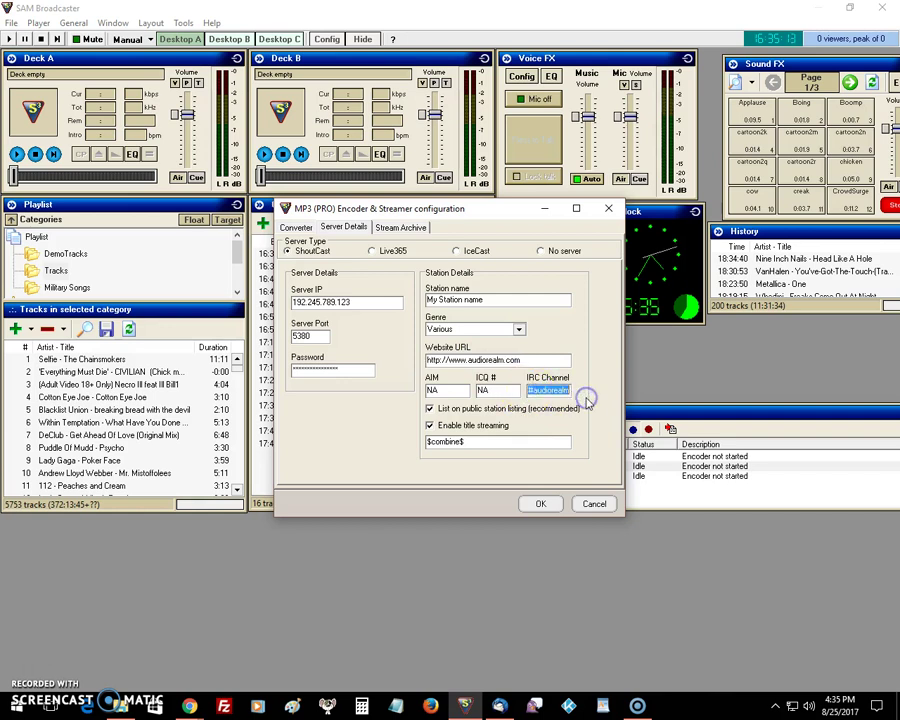
text(NA)
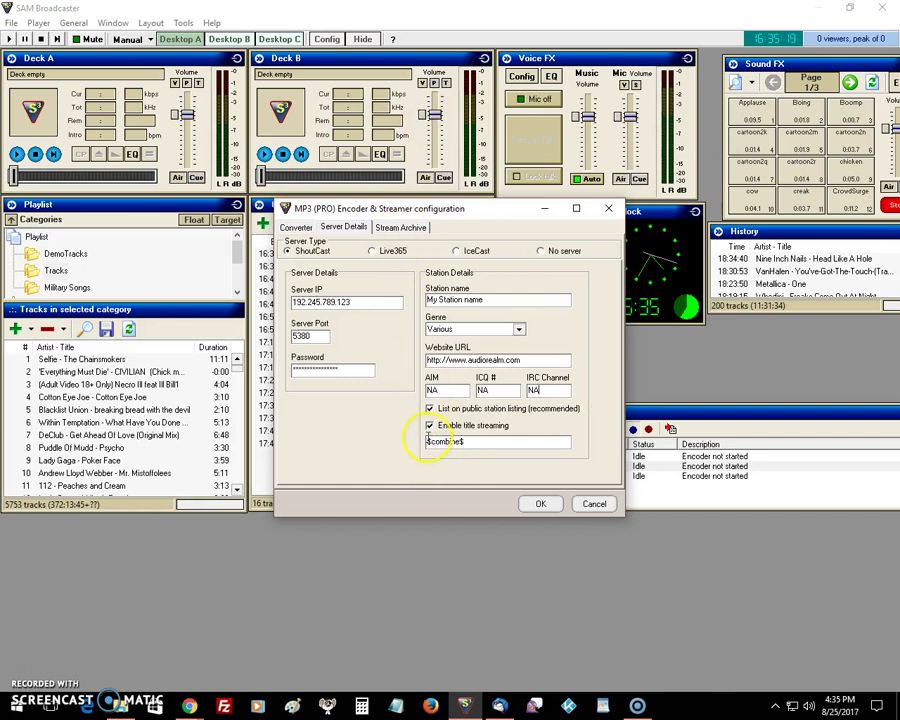
Prefix the title-streaming template with DJ_NAME before $combine$
double_click(438, 446)
click(432, 446)
text(DJ_)
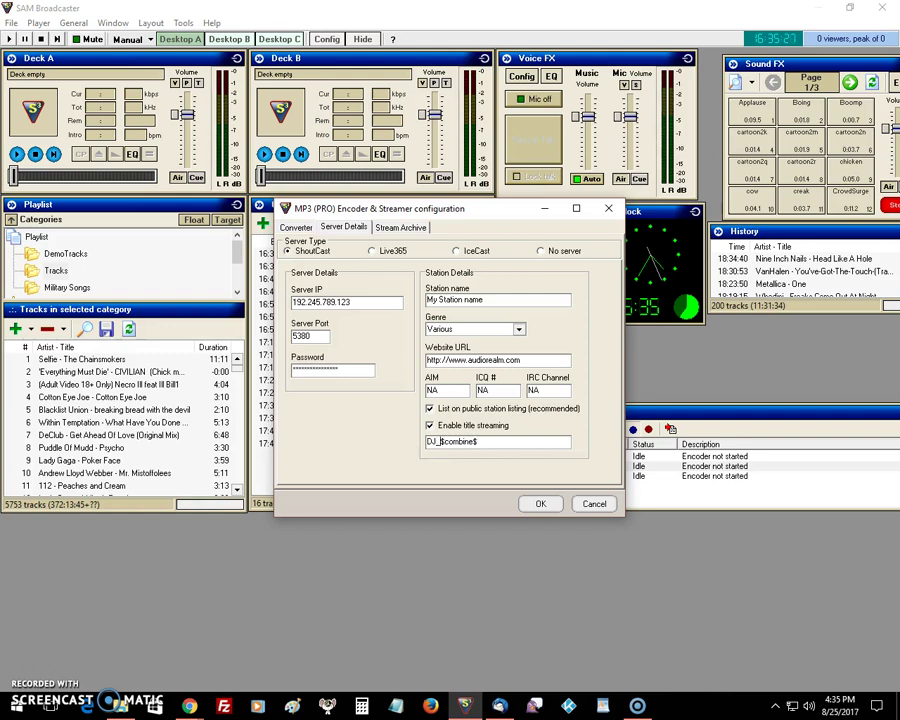
text(NAME)
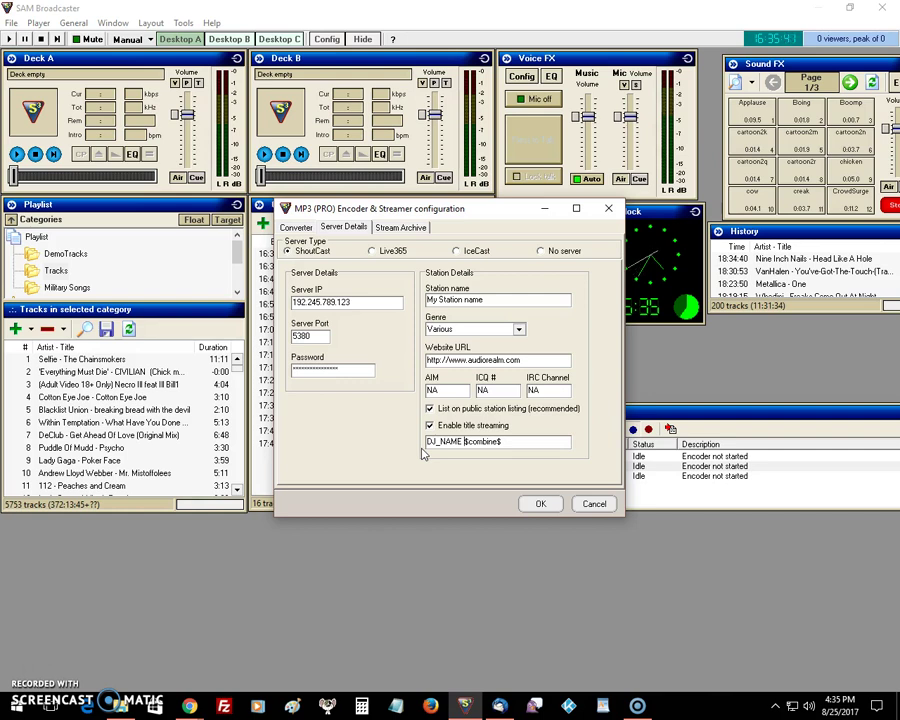
Save the new encoder to the list, then open the 96 kb/s encoder's settings
click(542, 504)
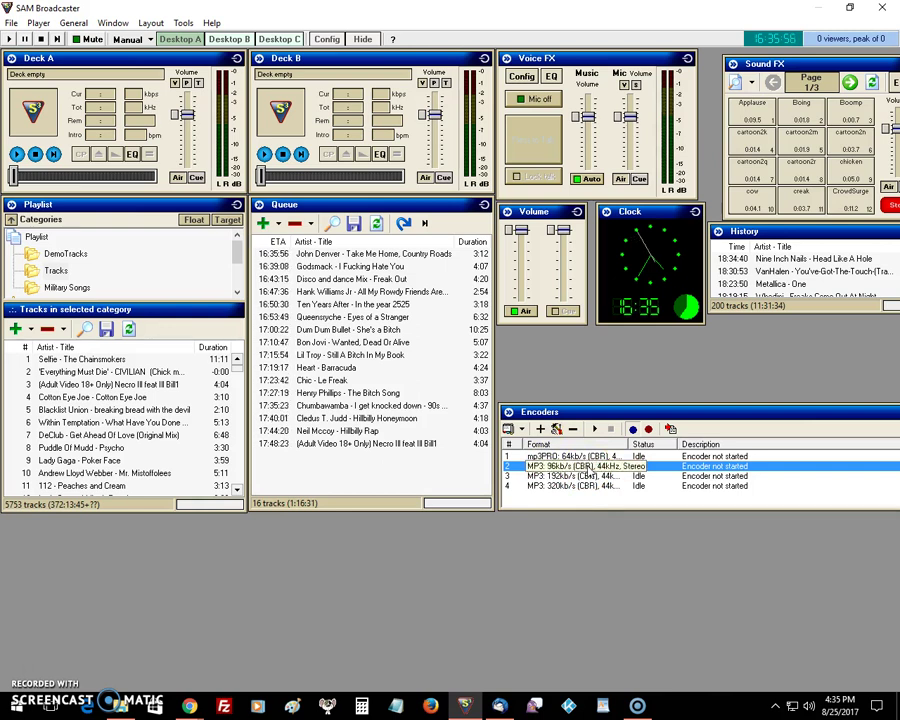
click(555, 428)
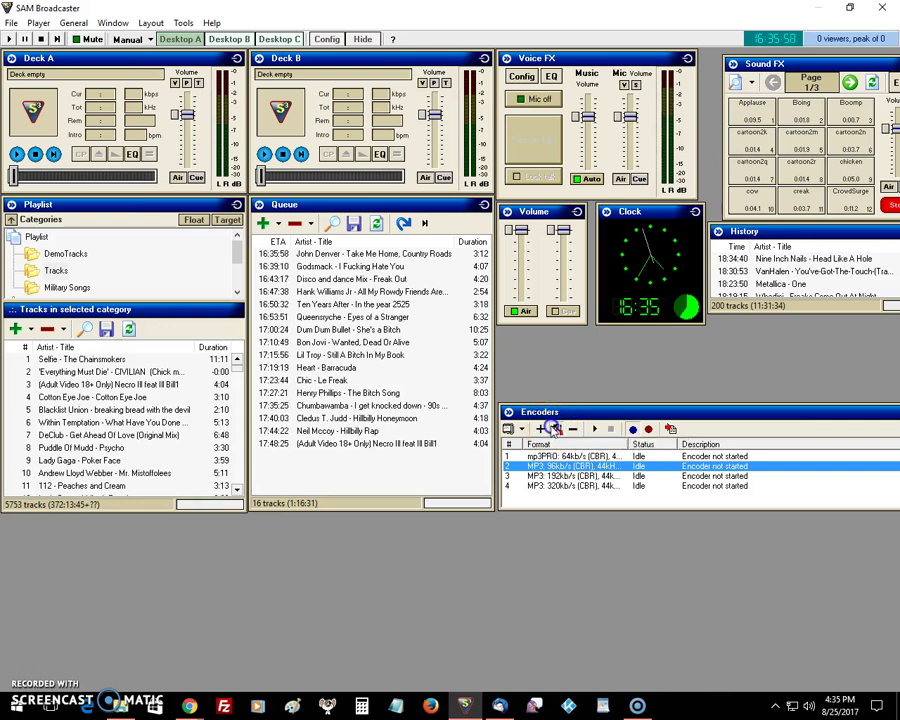
click(345, 227)
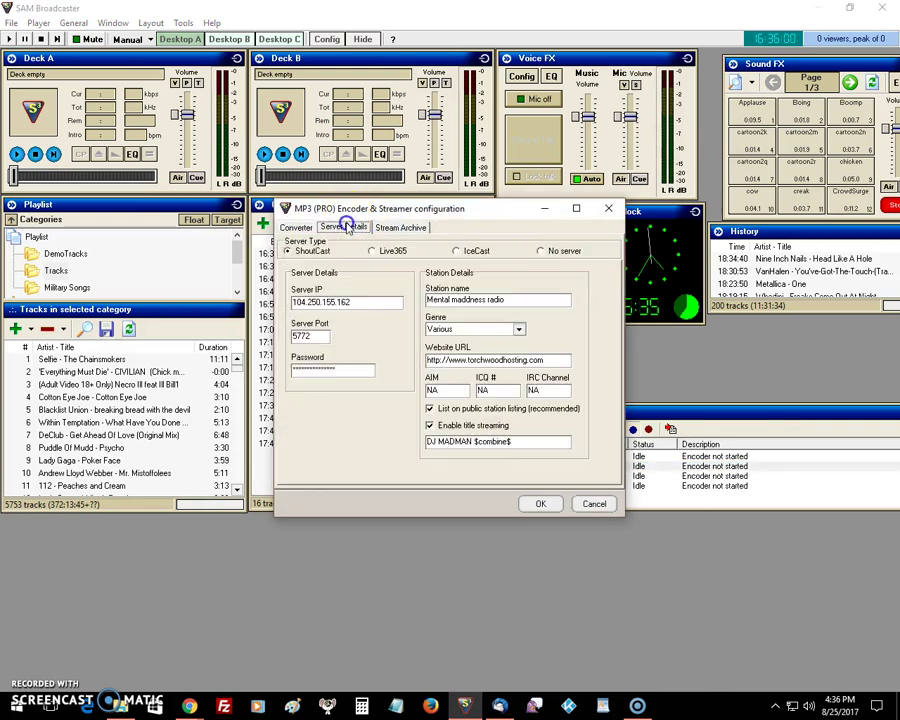
drag(354, 301, 273, 313)
click(314, 339)
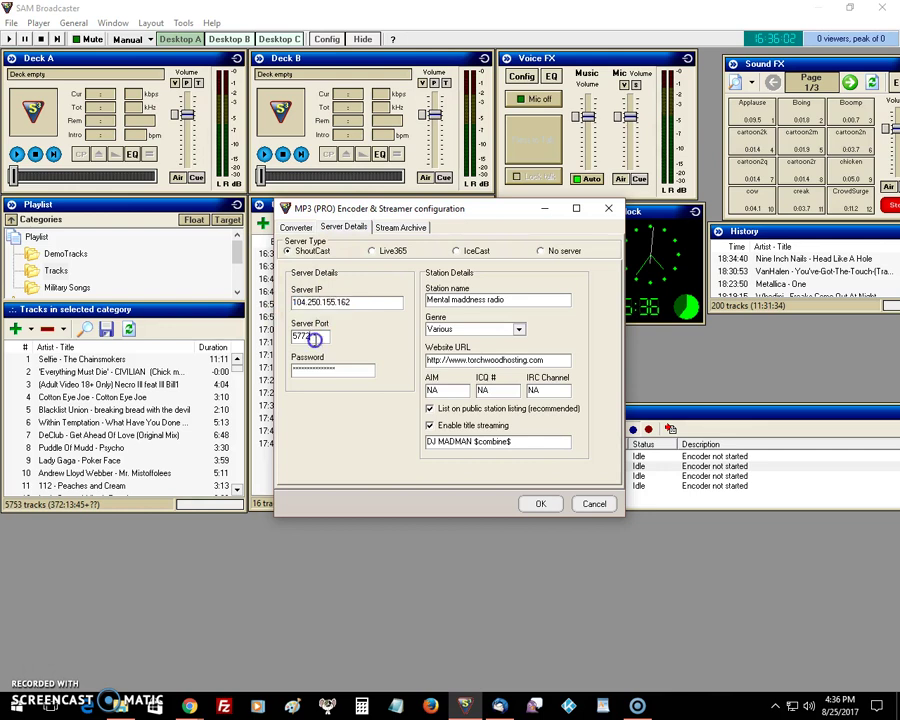
double_click(312, 338)
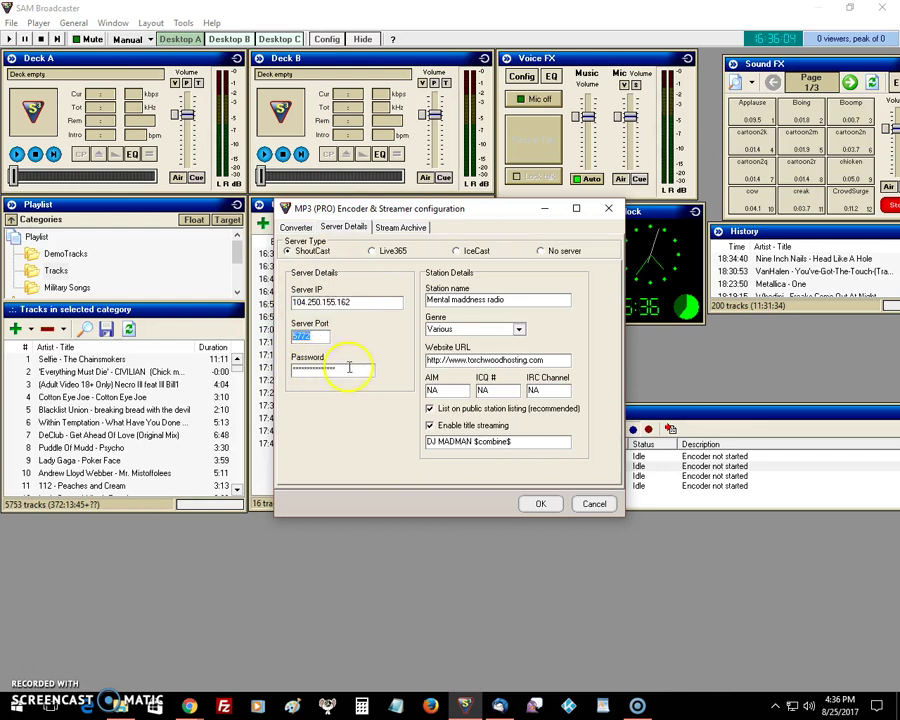
drag(349, 367, 236, 364)
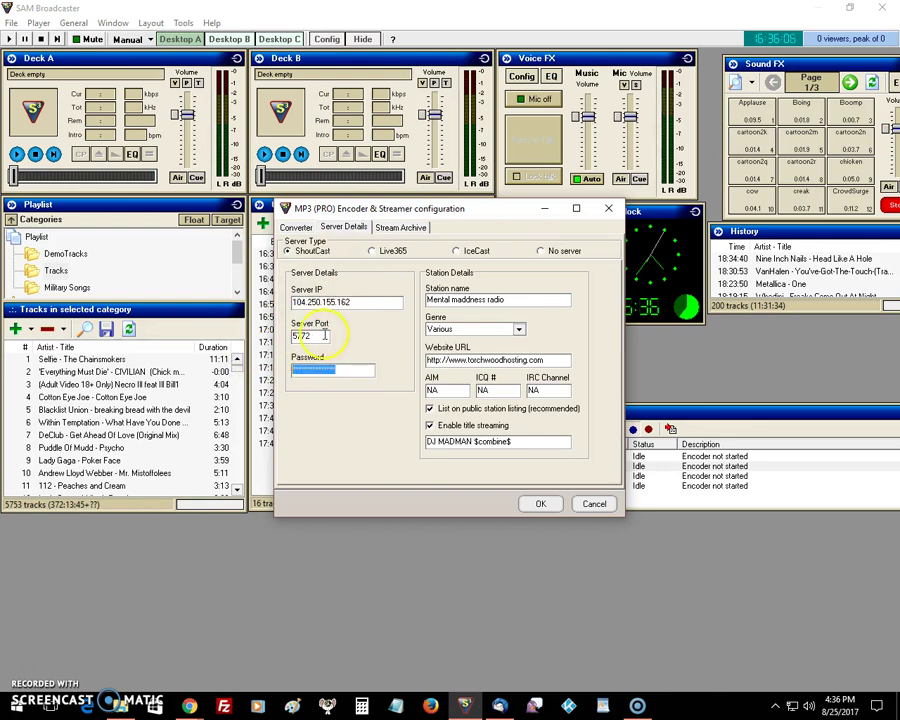
click(370, 306)
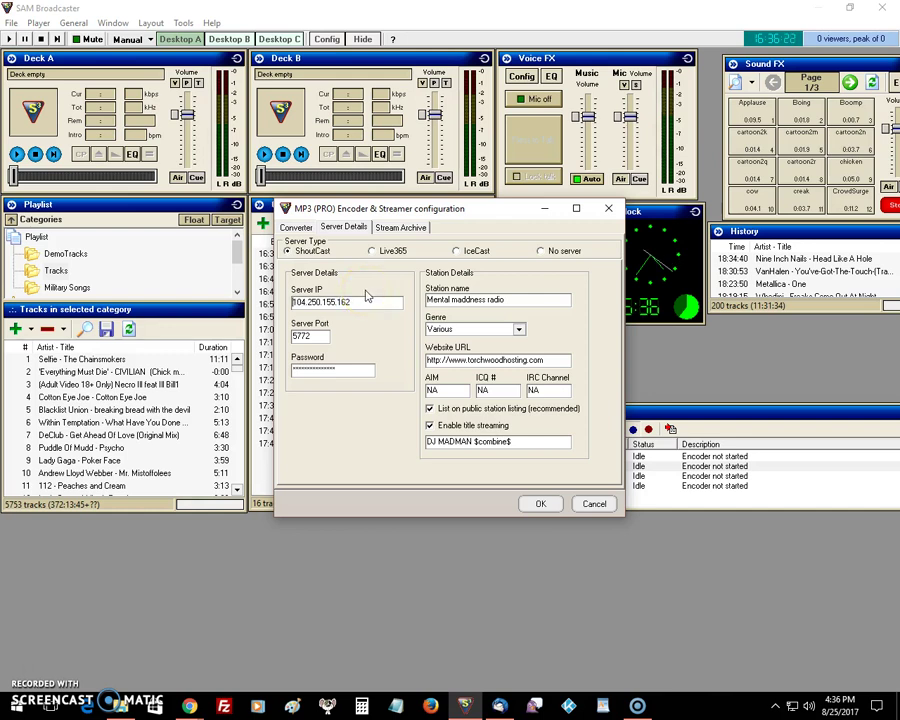
click(303, 376)
Cancel the 96 kb/s encoder's settings without saving changes
click(574, 504)
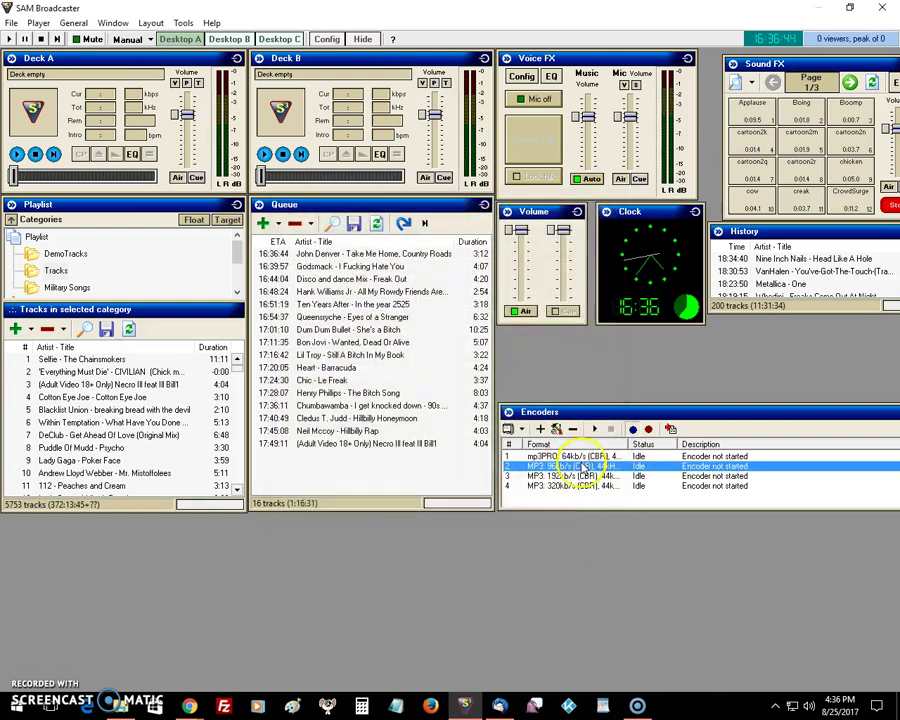
mouse_move(461, 704)
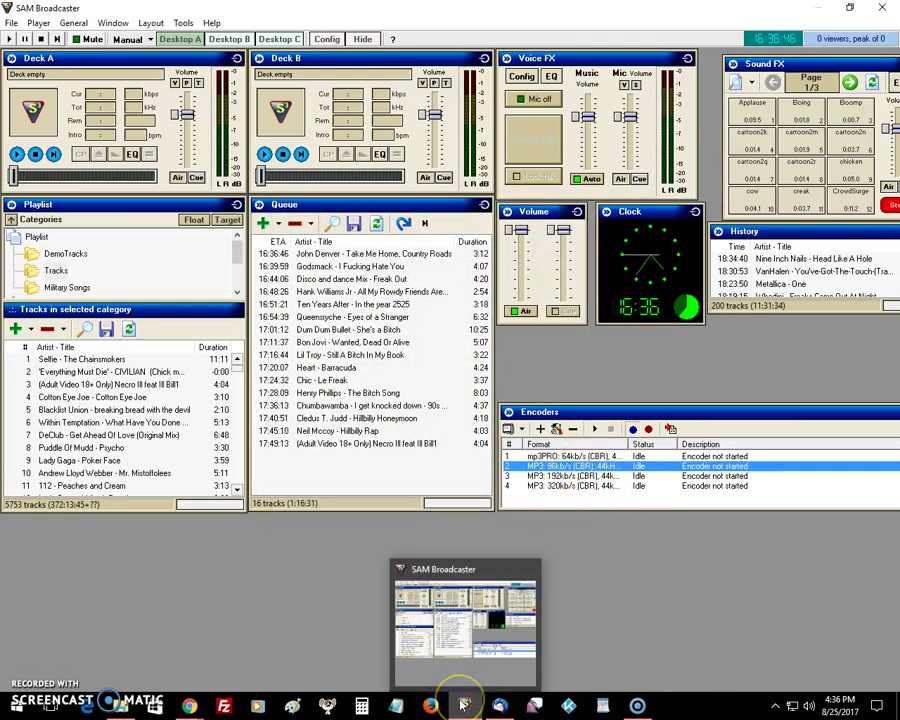